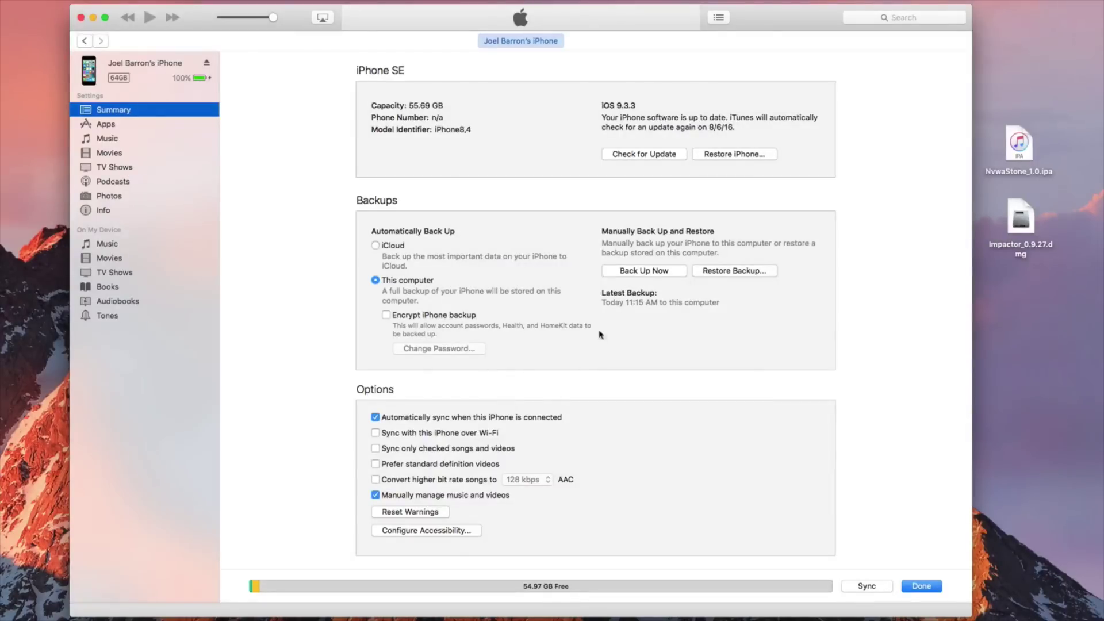
Start a full iTunes backup of the iPhone to this computer with Back Up Now.
click(641, 274)
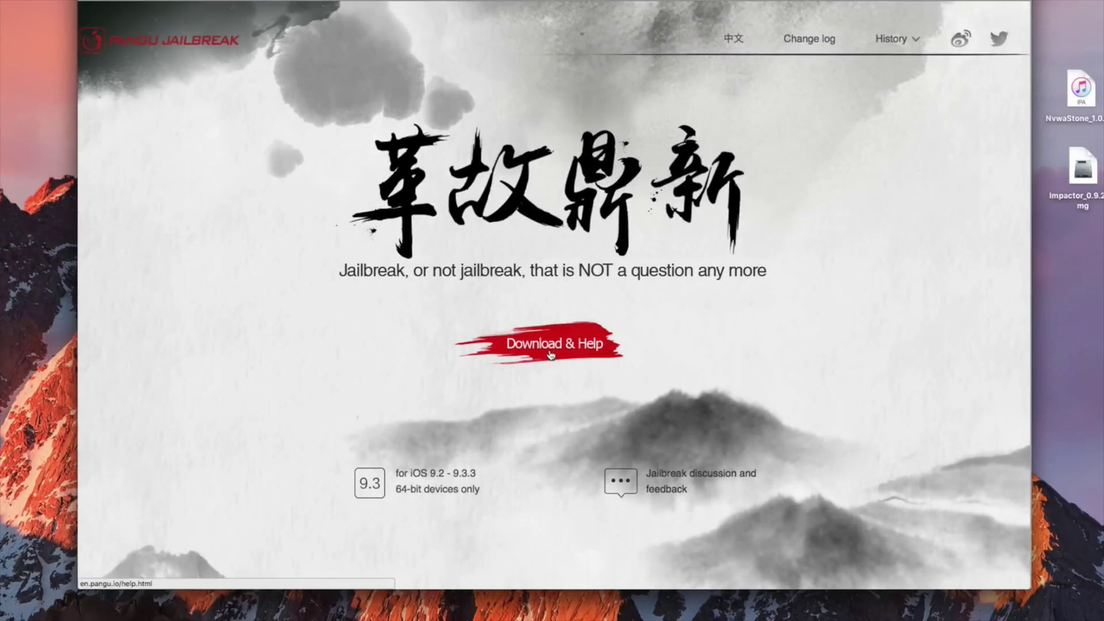
Download NvwaStone_1.0.ipa from the Pangu jailbreak guide and go to the Cydia Impactor site.
click(550, 354)
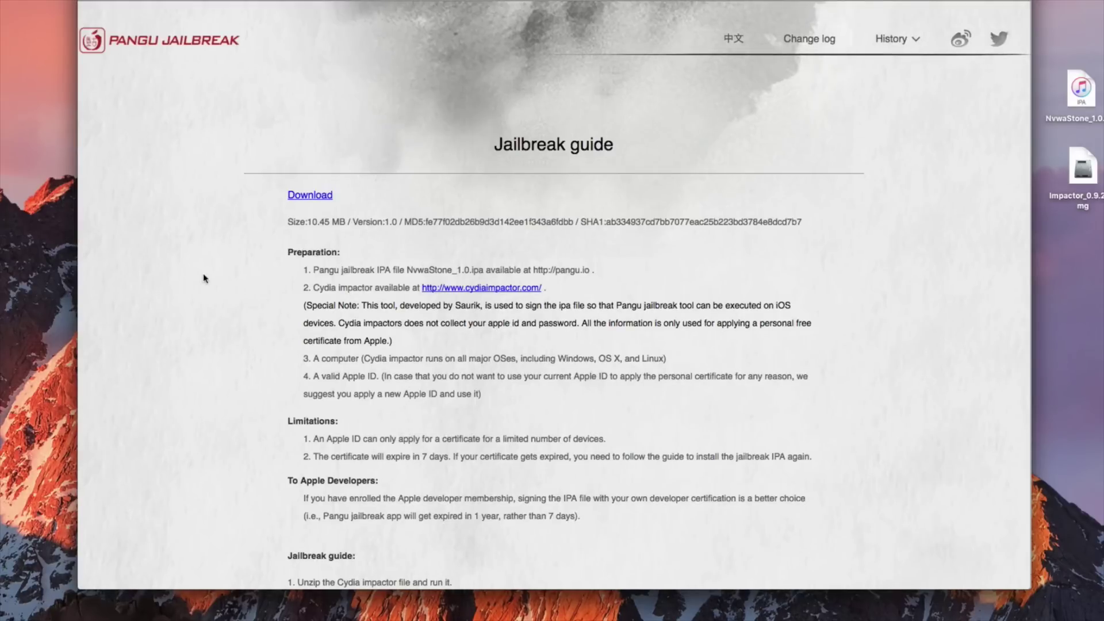
click(300, 196)
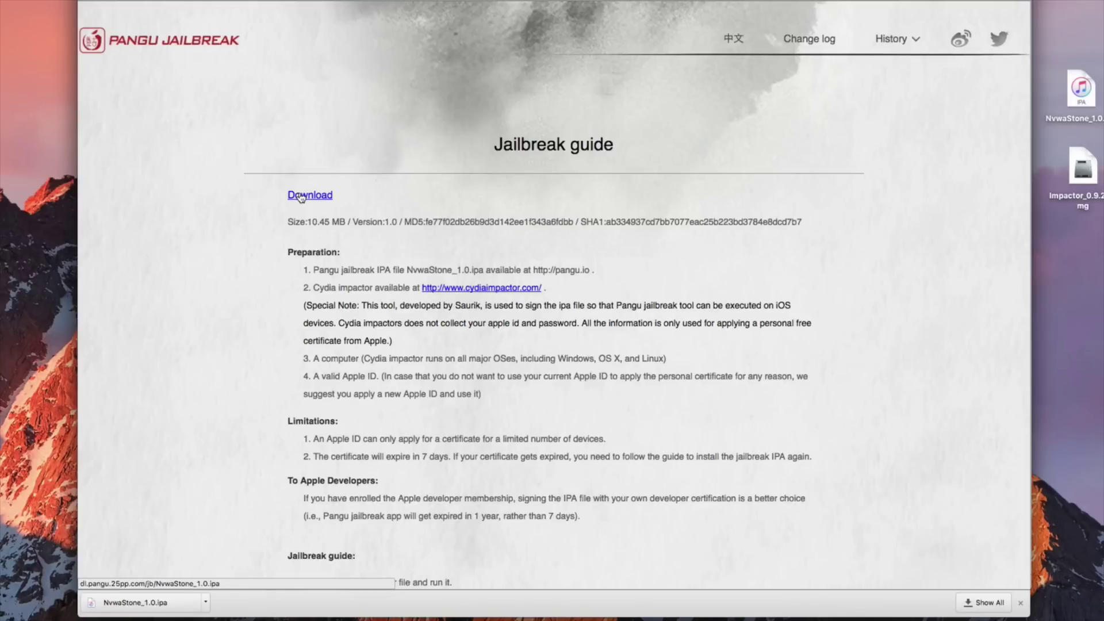
click(443, 292)
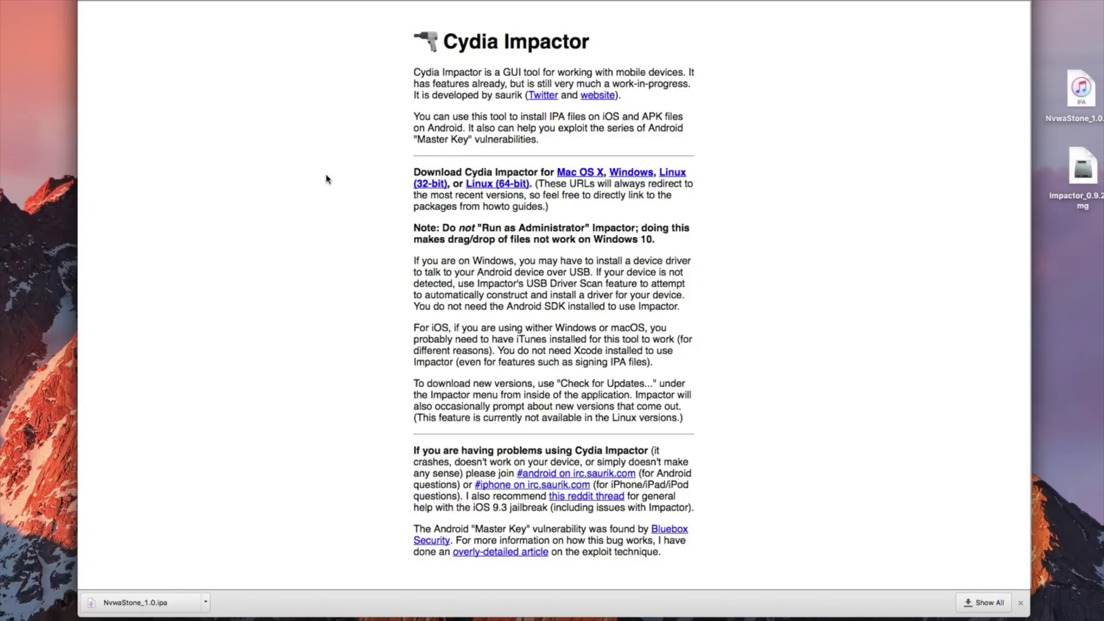
Download the Mac OS X build, Impactor_0.9.27.dmg, from cydiaimpactor.com.
click(587, 172)
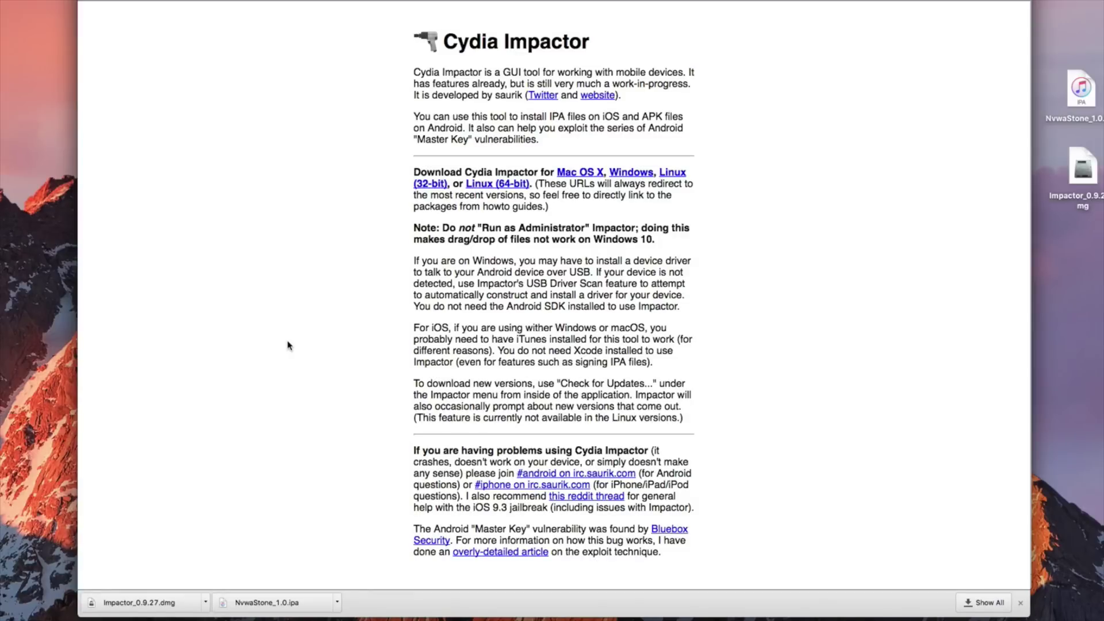
Mount the Impactor disk image, copy Impactor into Applications, and launch it from Launchpad.
key(super+h)
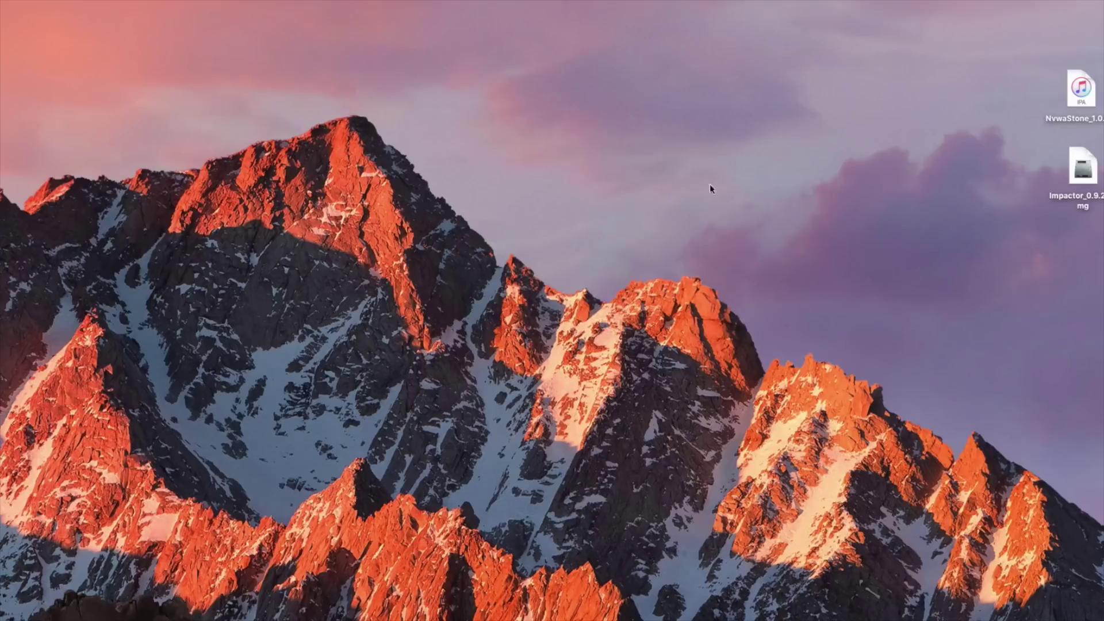
click(1083, 169)
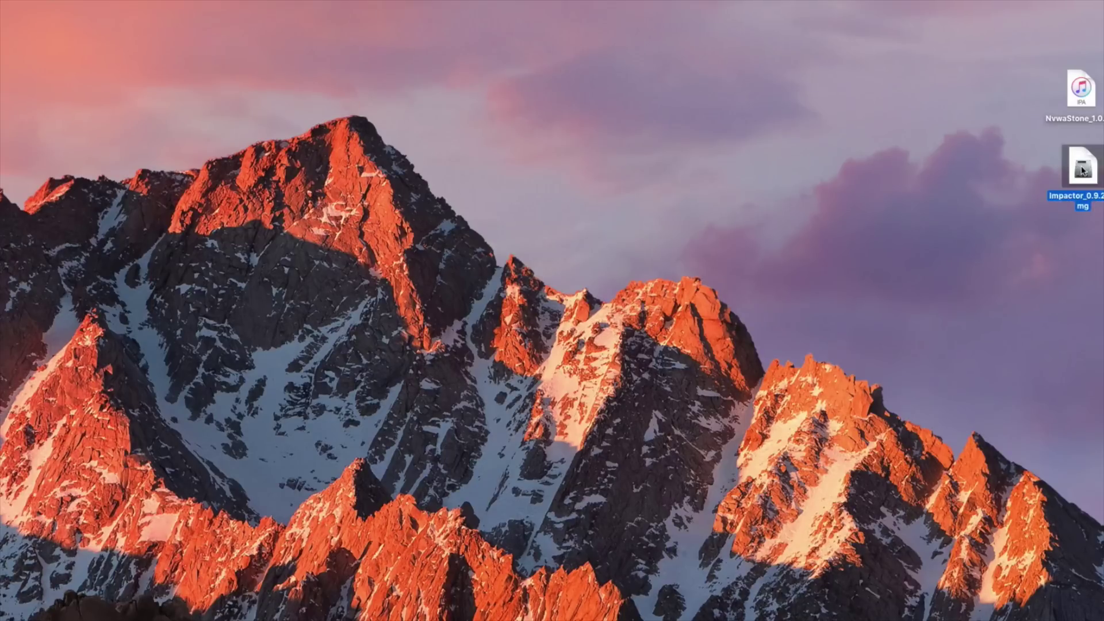
double_click(1082, 170)
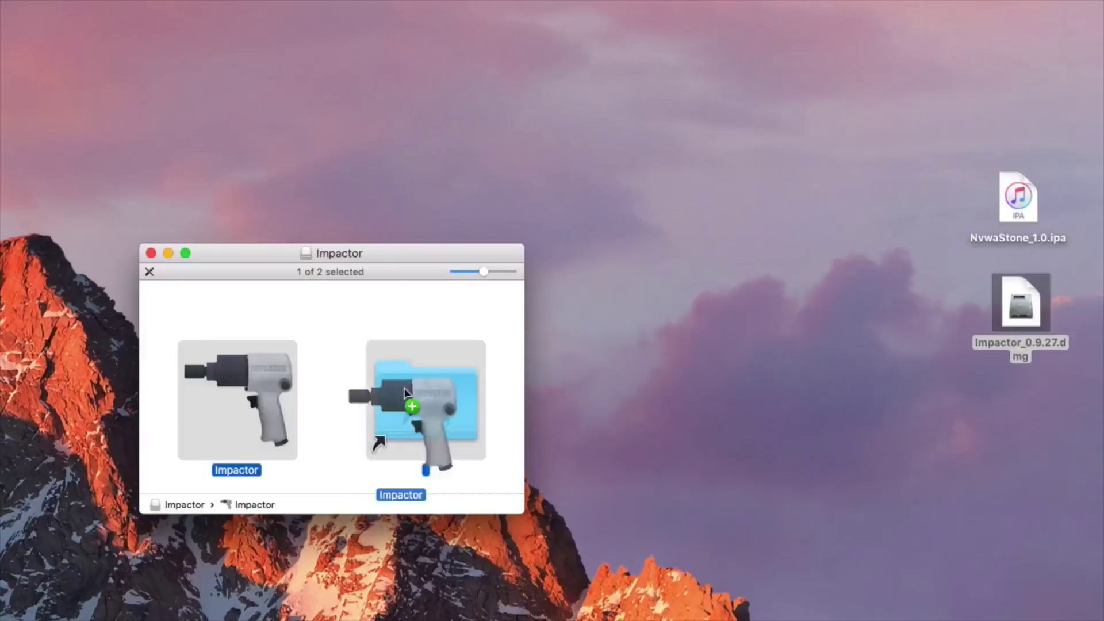
drag(506, 215, 642, 240)
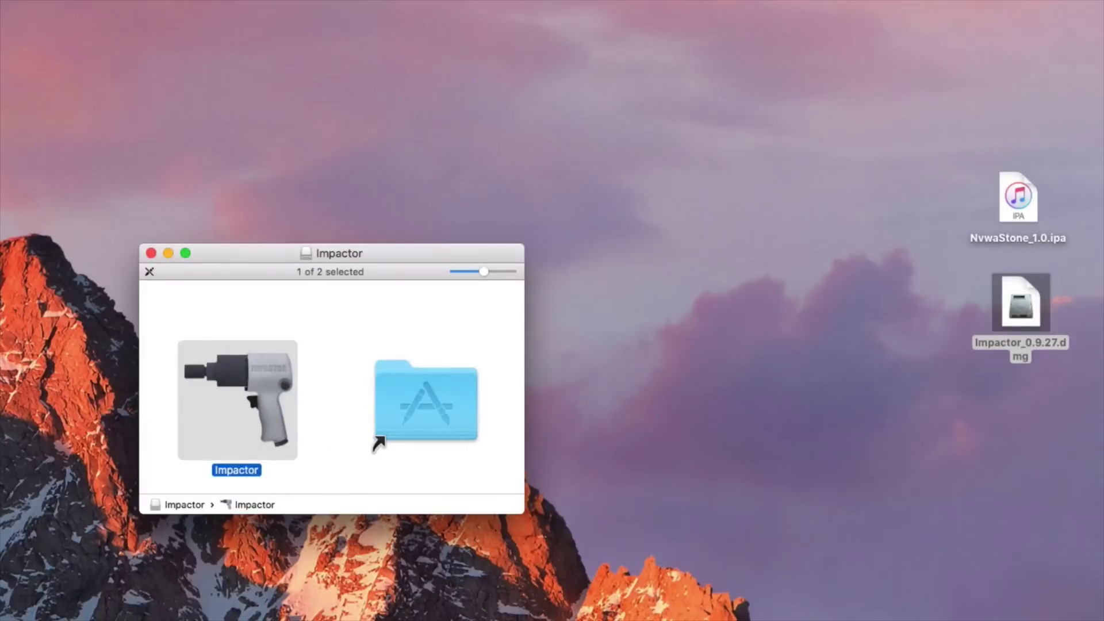
key(F4)
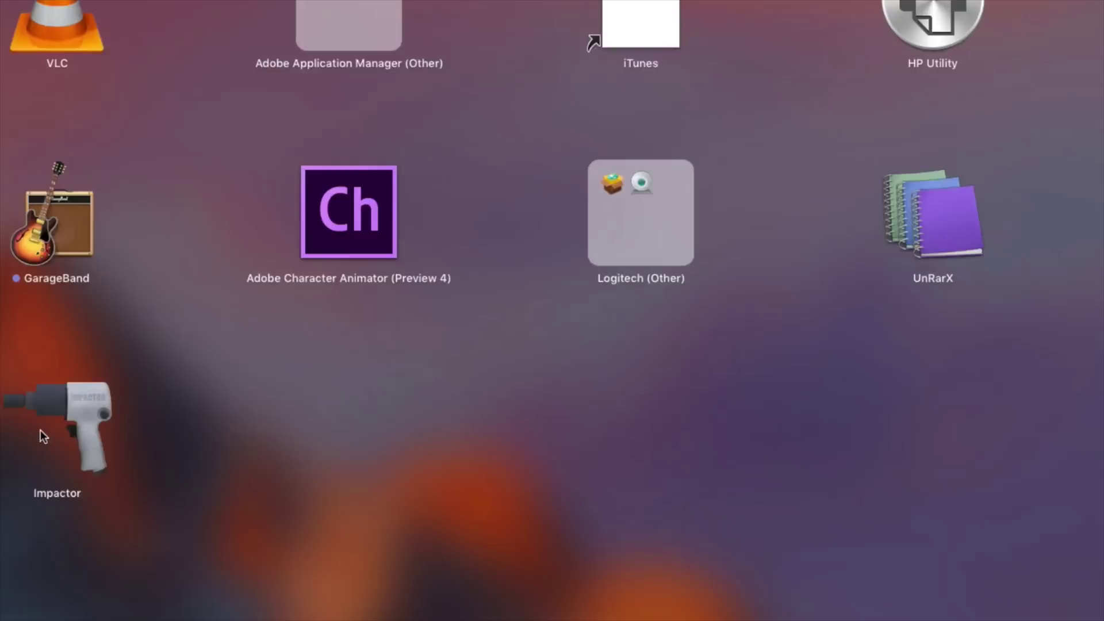
click(41, 432)
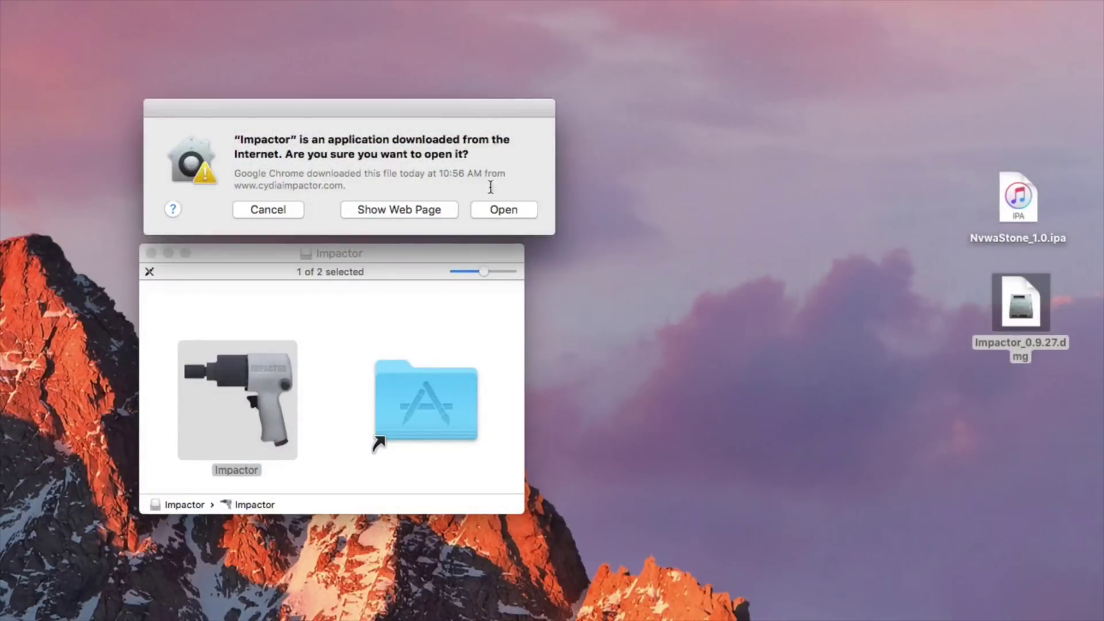
Approve the Gatekeeper prompt so Cydia Impactor opens and detects the iPhone.
click(496, 211)
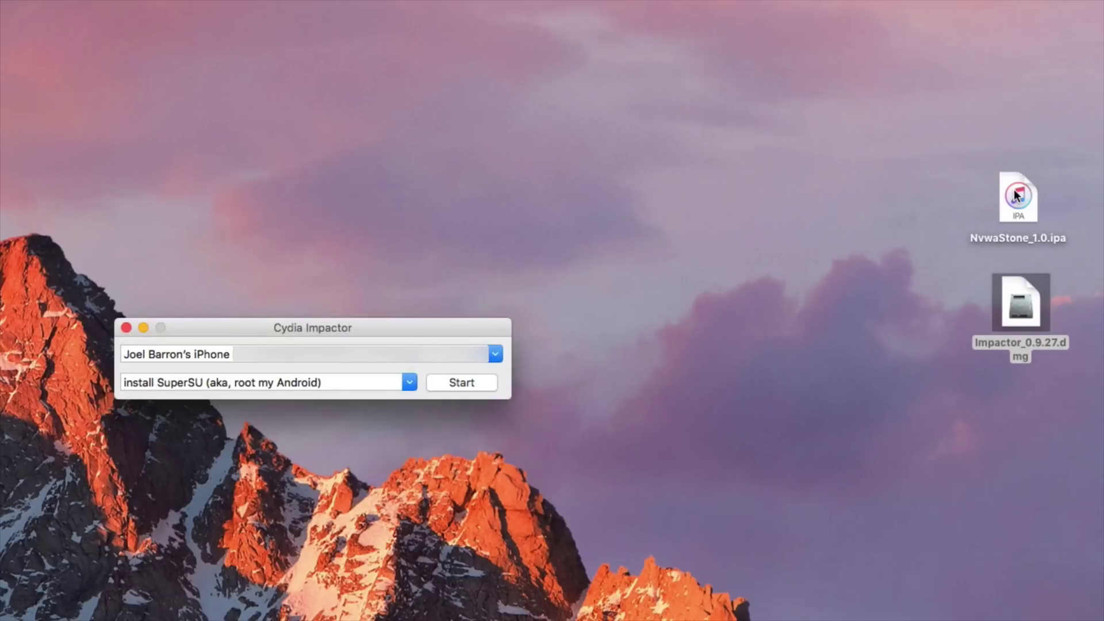
Drop NvwaStone_1.0.ipa onto Cydia Impactor and submit the Apple ID username.
mouse_move(1013, 196)
mouse_down()
mouse_move(818, 145)
mouse_move(291, 361)
mouse_up()
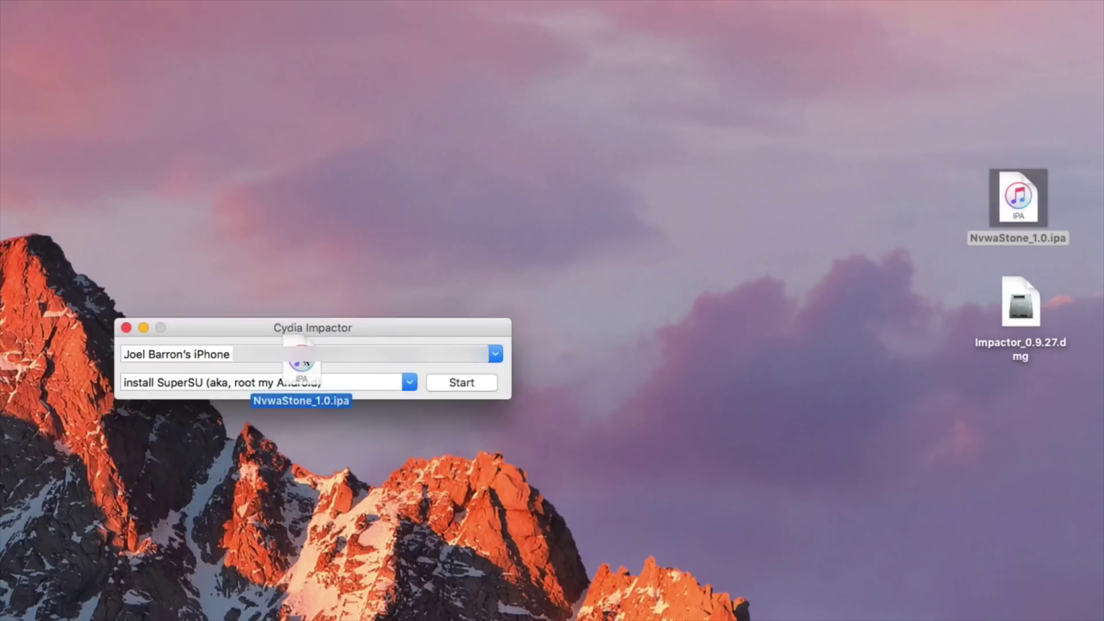
drag(300, 364, 302, 364)
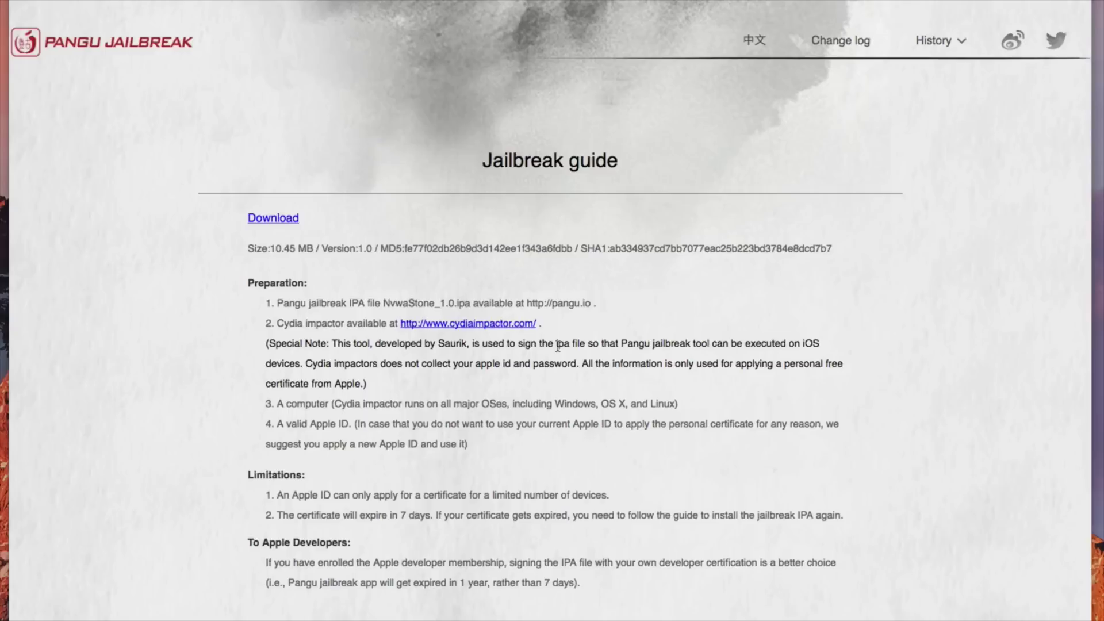
key(Return)
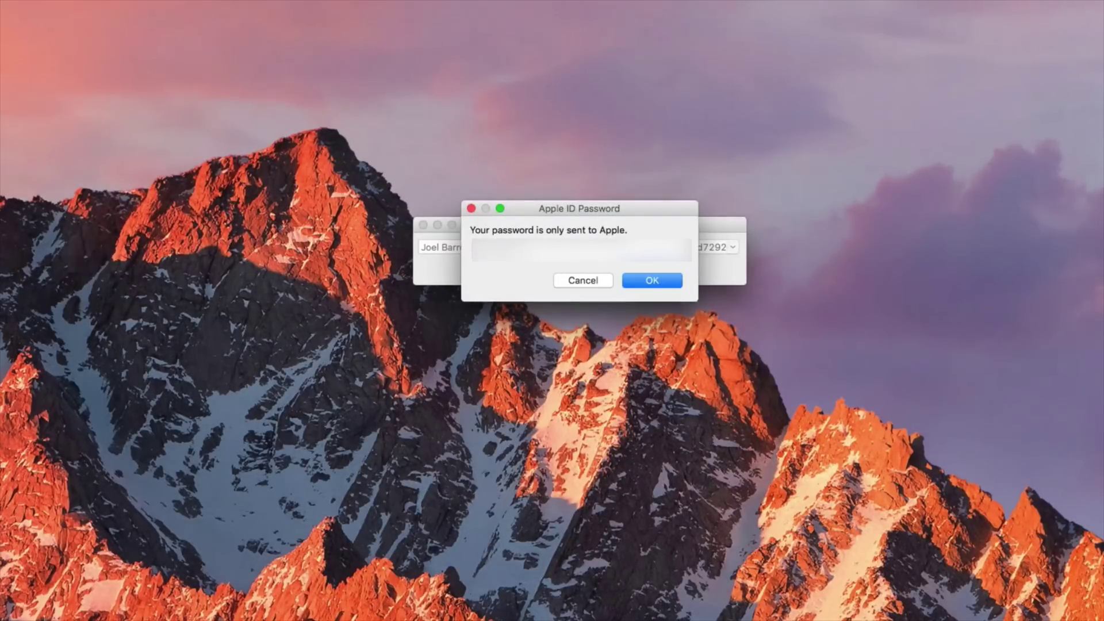
Submit the Apple ID password for signing the NvwaStone IPA.
click(653, 285)
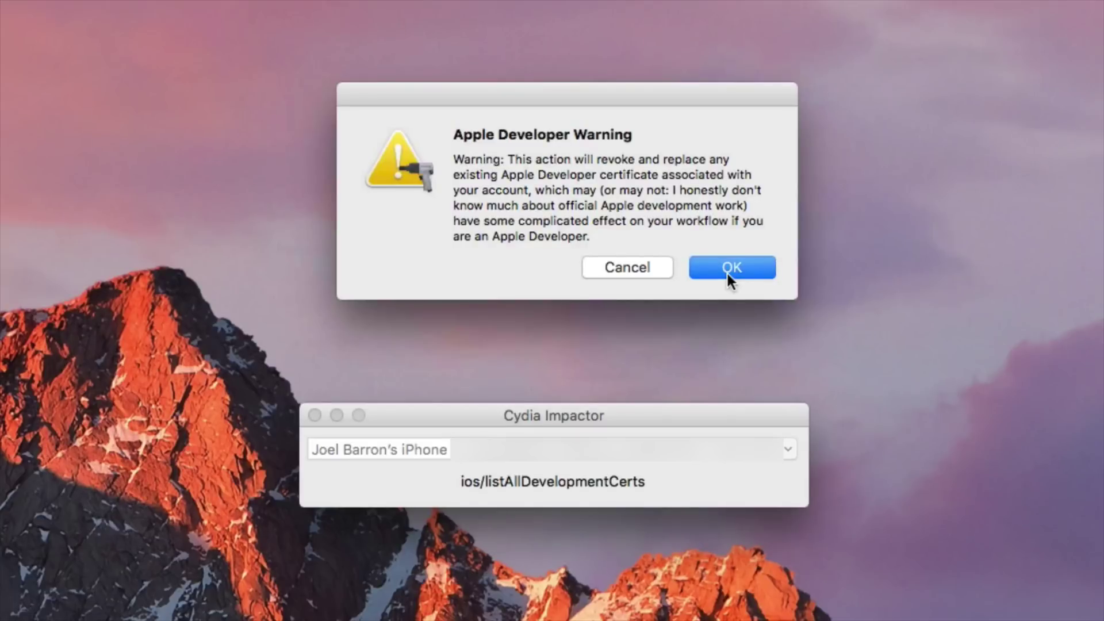
Accept the Apple Developer certificate warning so the IPA signing continues.
click(726, 271)
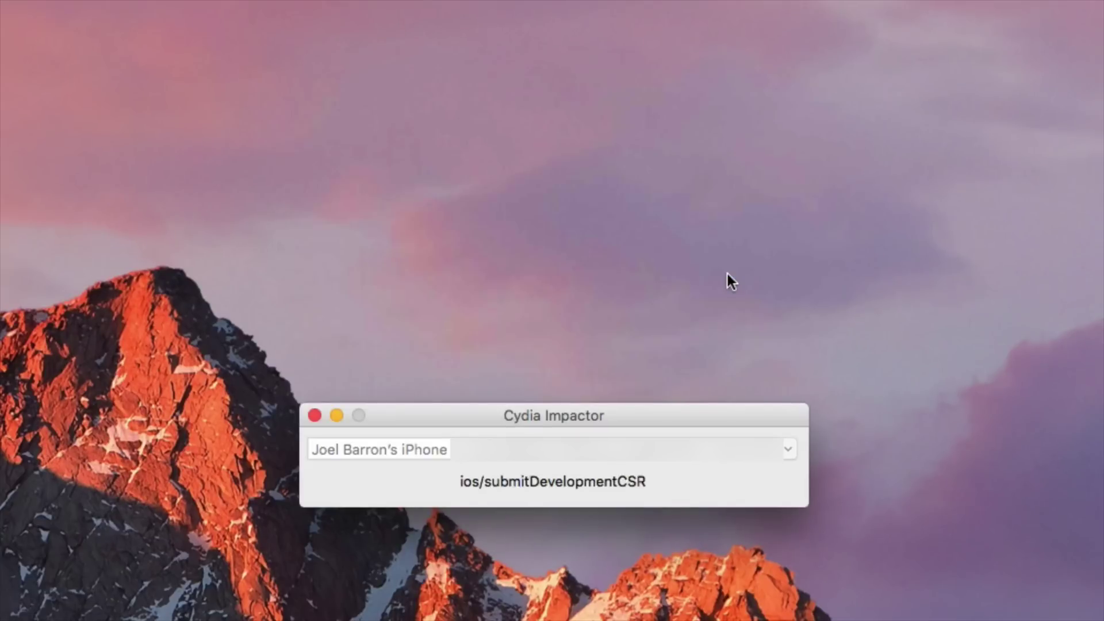